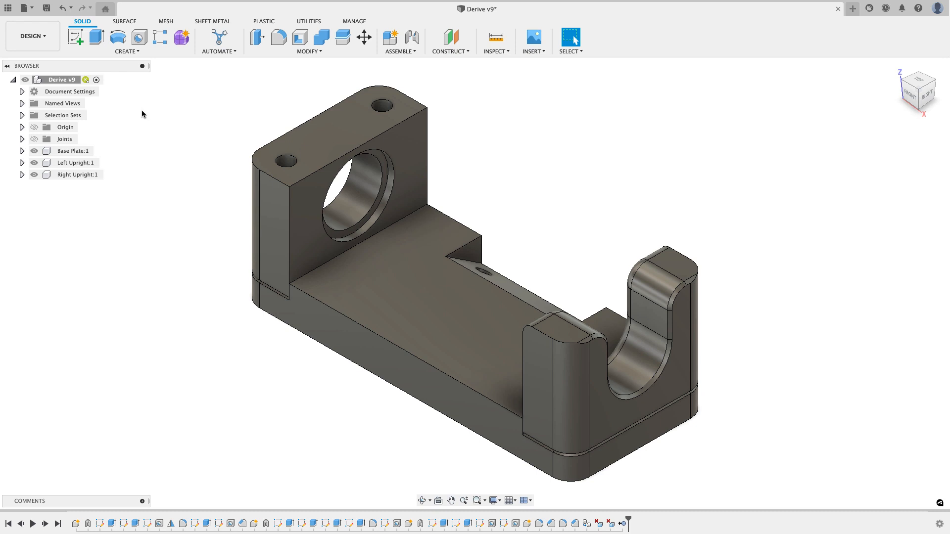
Switch to the Manufacture workspace and clear the setup selection
click(47, 42)
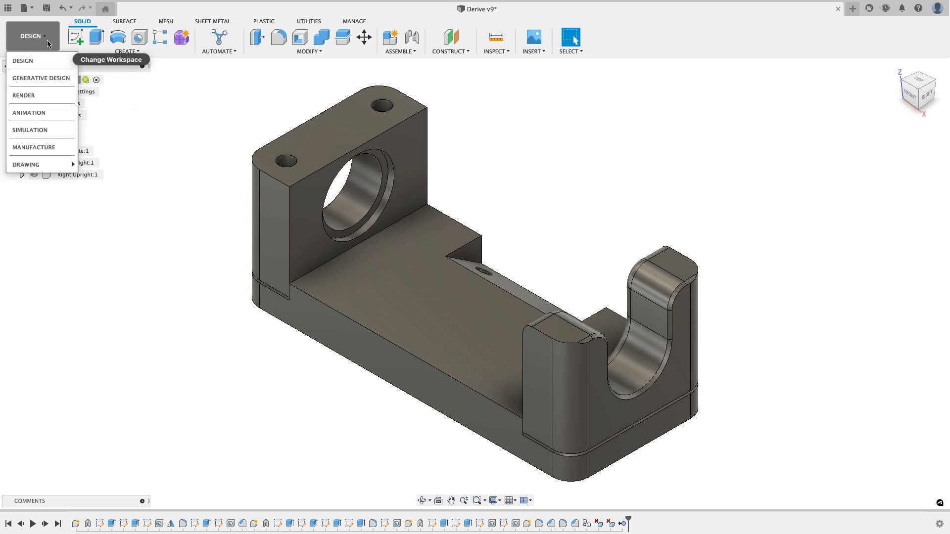
click(54, 147)
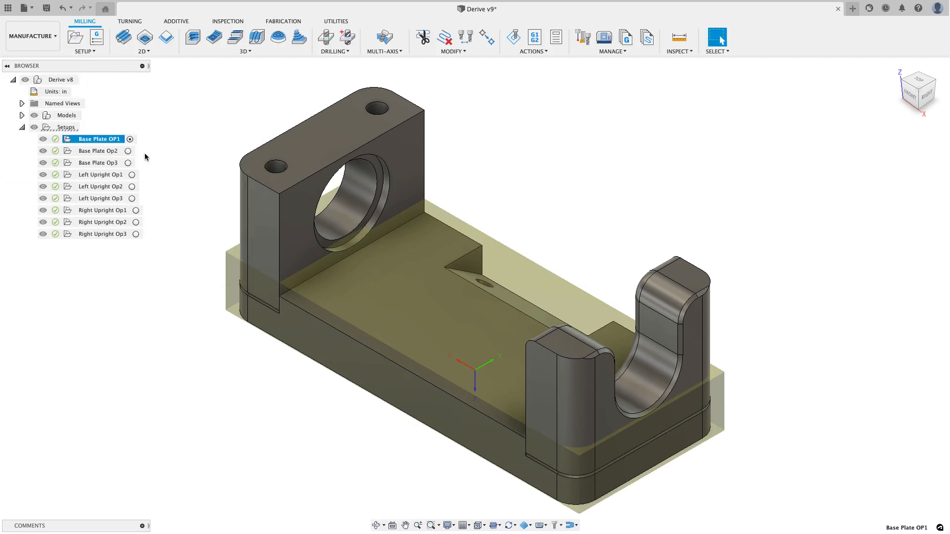
click(170, 140)
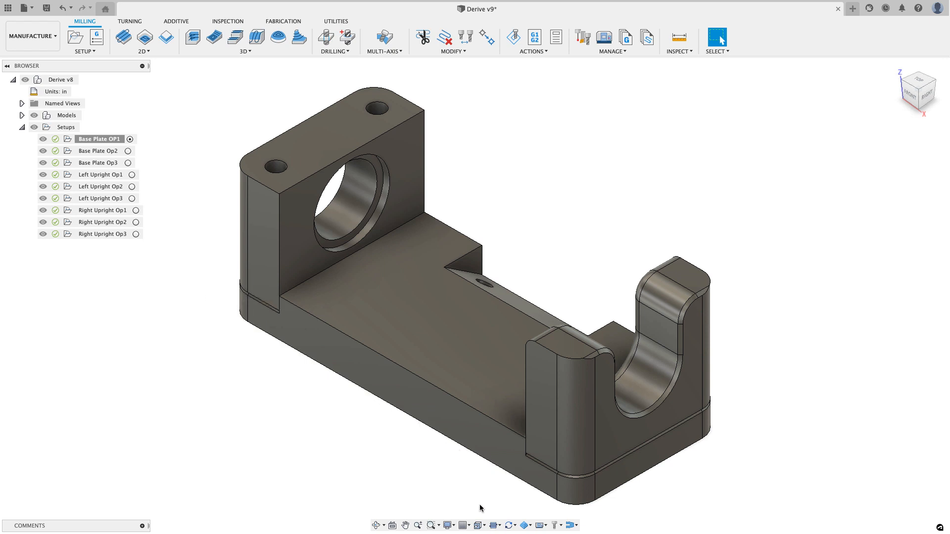
Turn on syncing of both the view and the visibility with the active setup
click(514, 529)
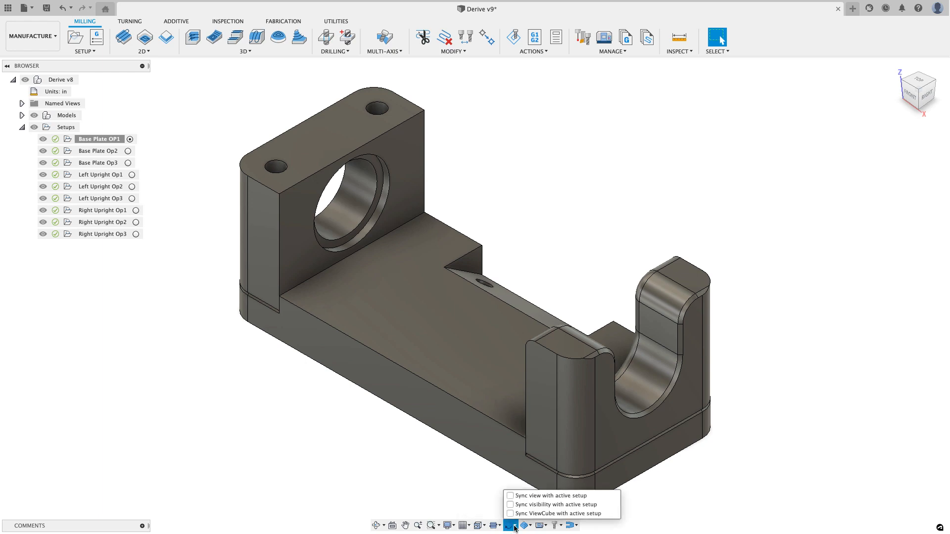
click(510, 497)
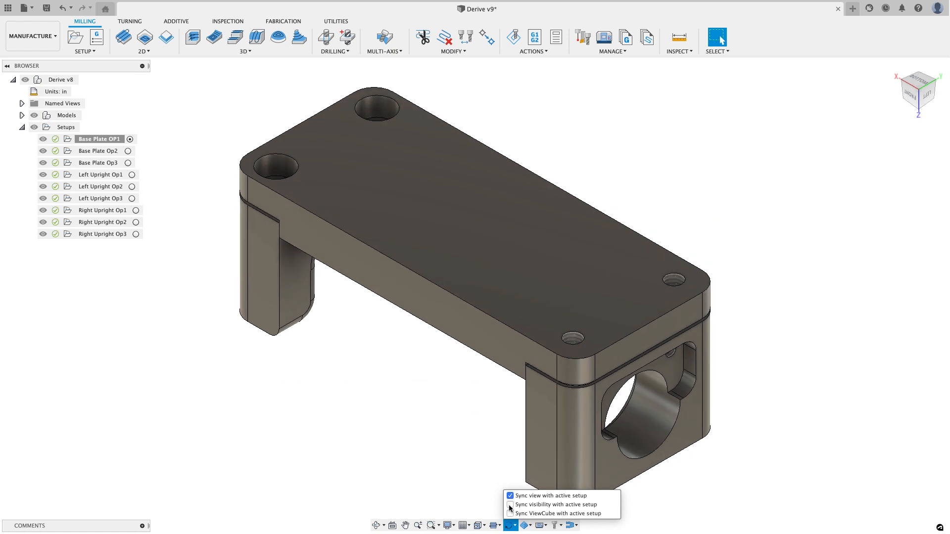
click(511, 505)
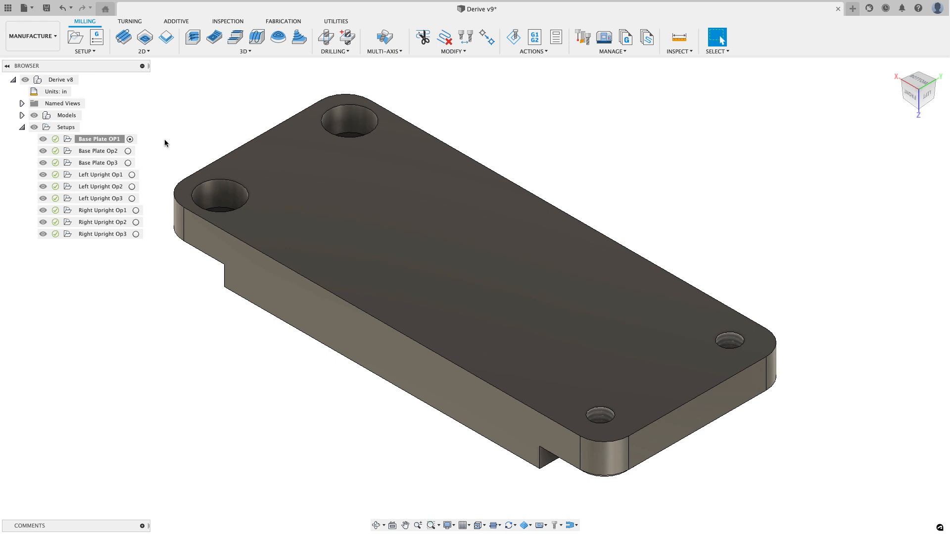
Activate the Base Plate, Left Upright and Right Upright setups one after another to review each part's stock and orientation
click(114, 139)
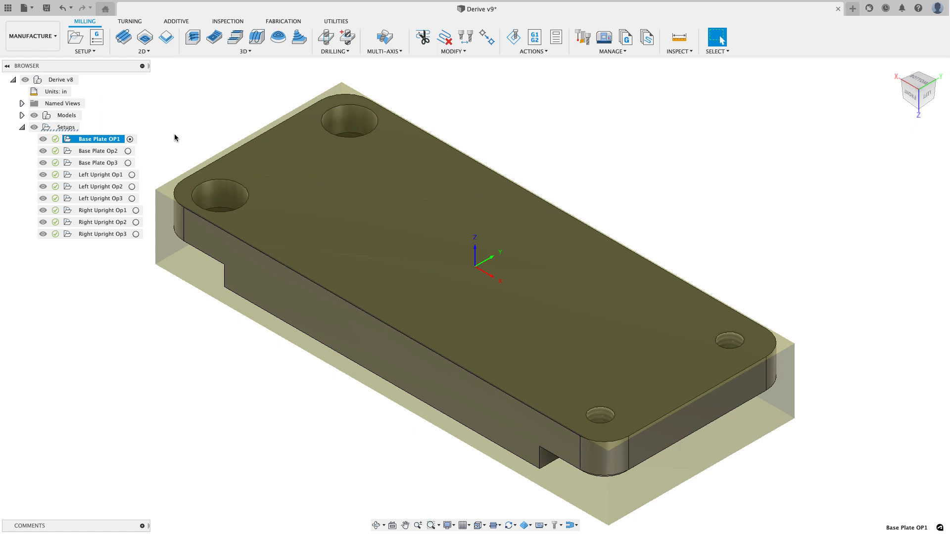
click(128, 151)
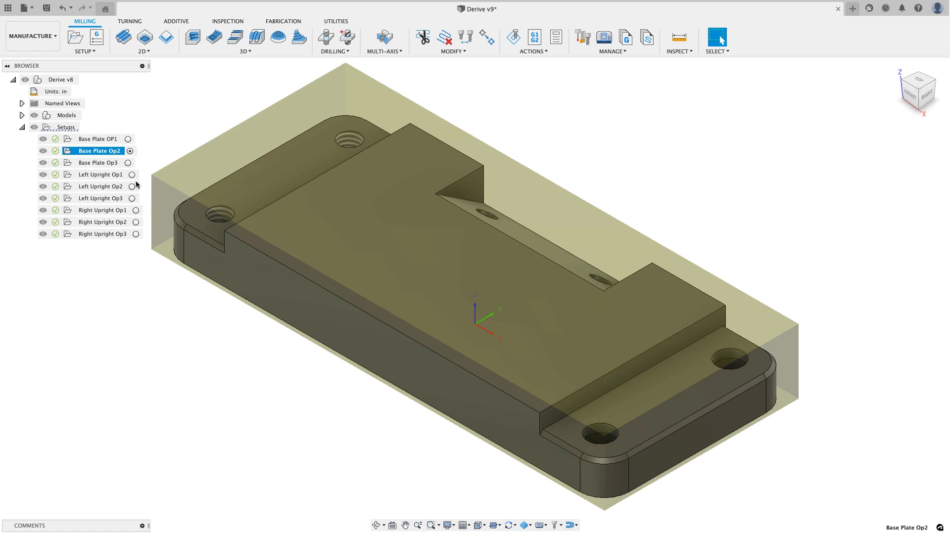
click(129, 163)
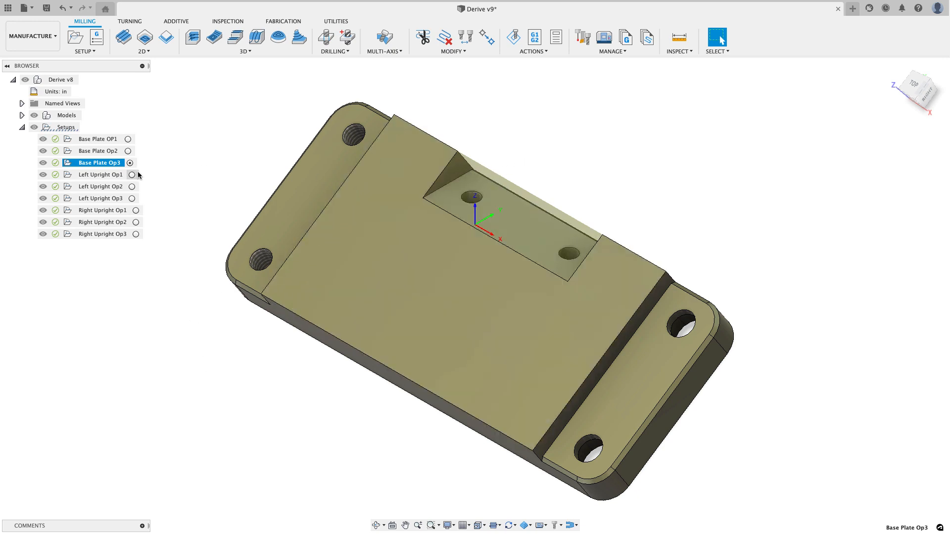
click(131, 175)
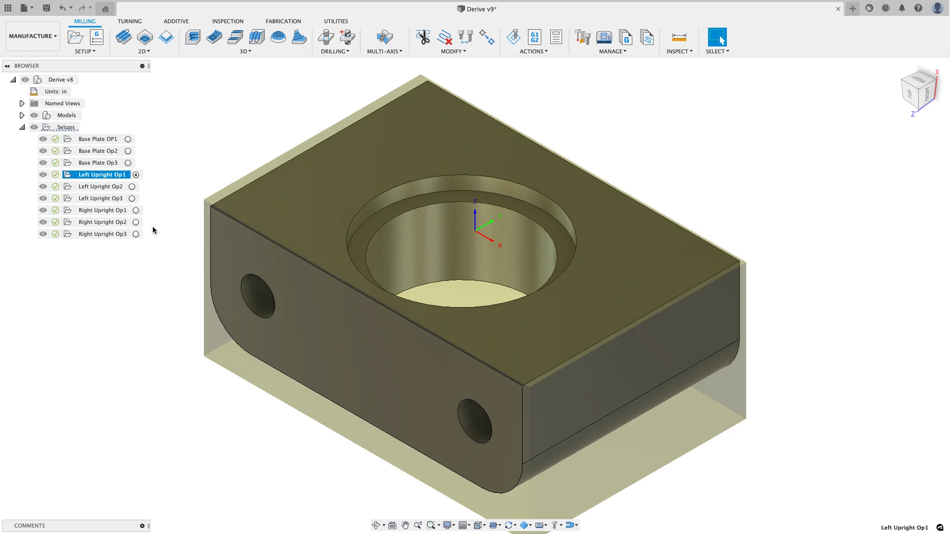
shift+click(130, 186)
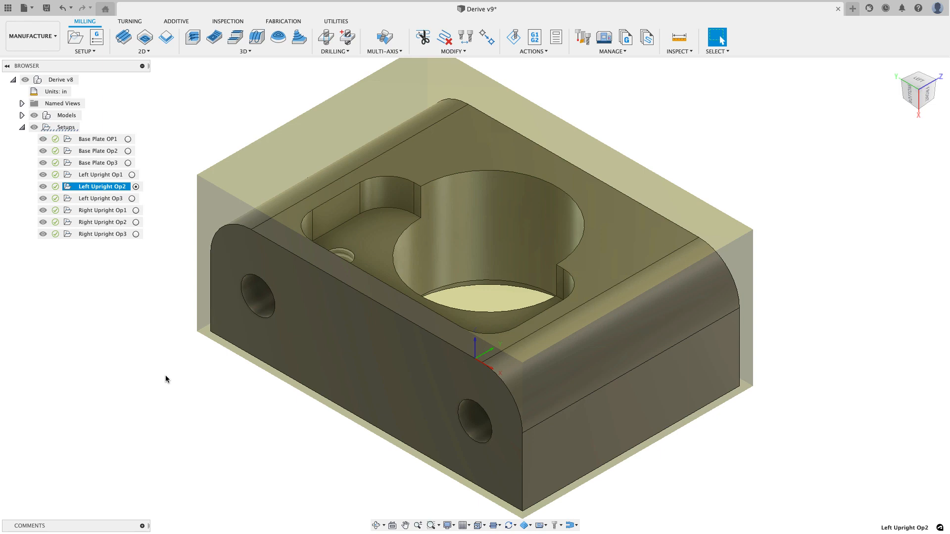
click(133, 198)
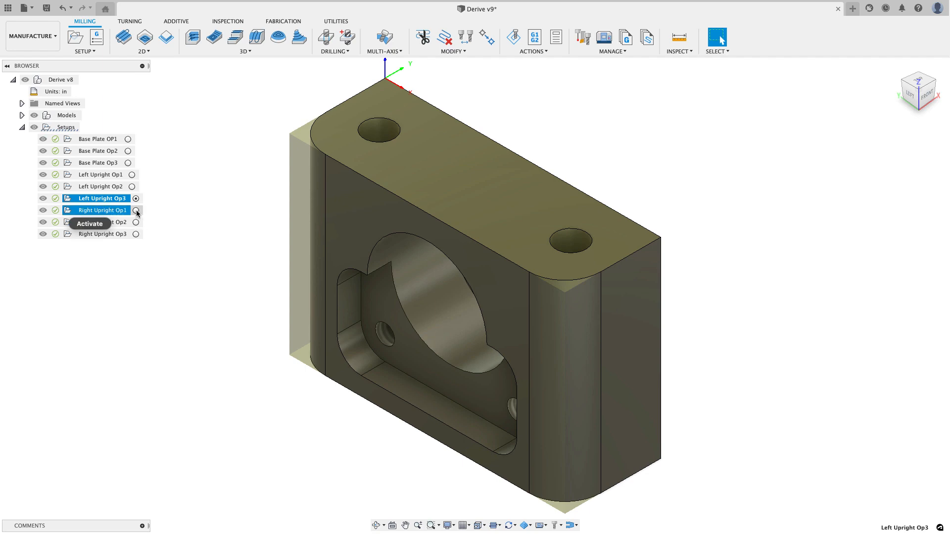
click(136, 210)
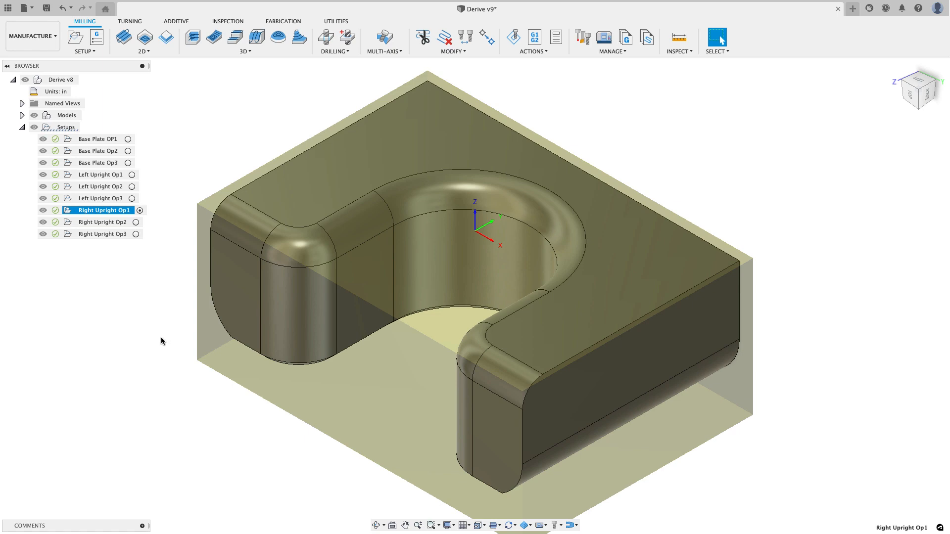
click(140, 222)
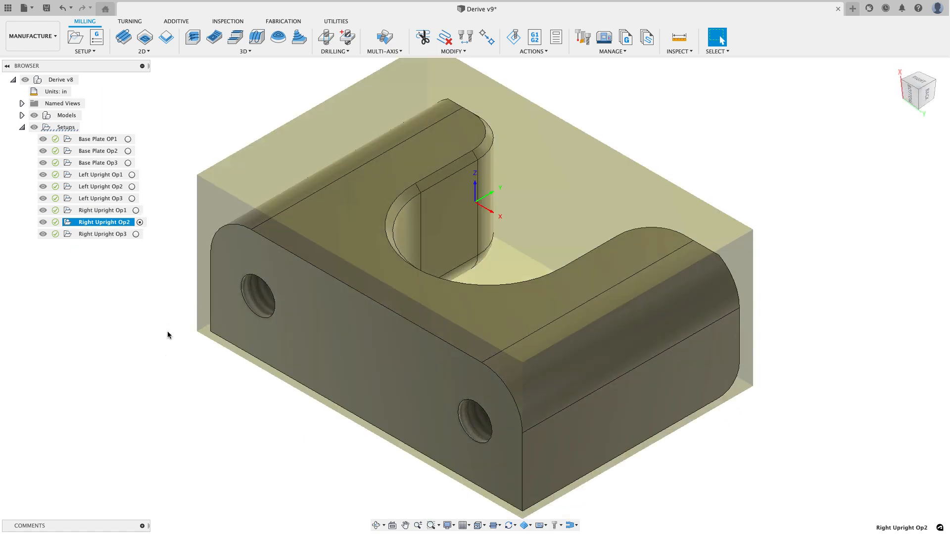
click(137, 234)
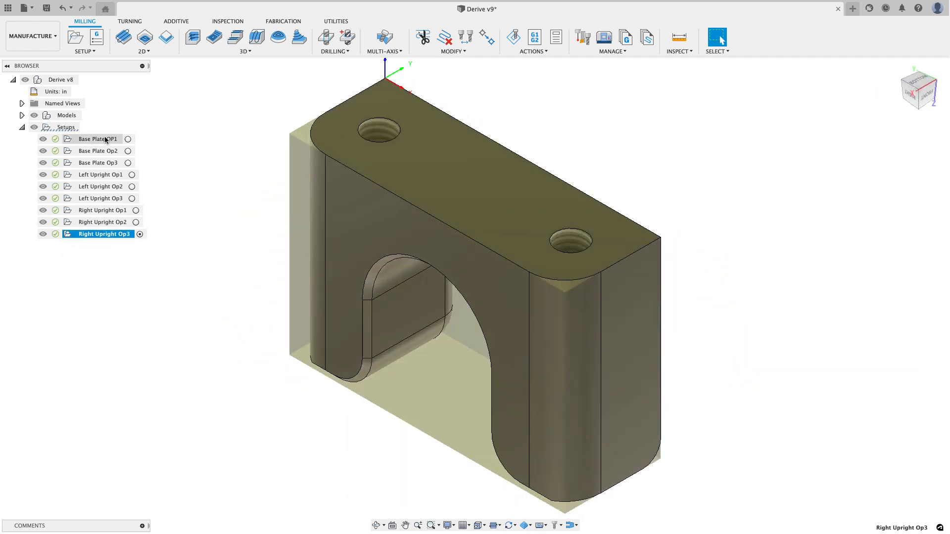
Activate the Base Plate Op2 setup and examine the chamfer where it meets the raised block at the threaded-hole end
click(129, 140)
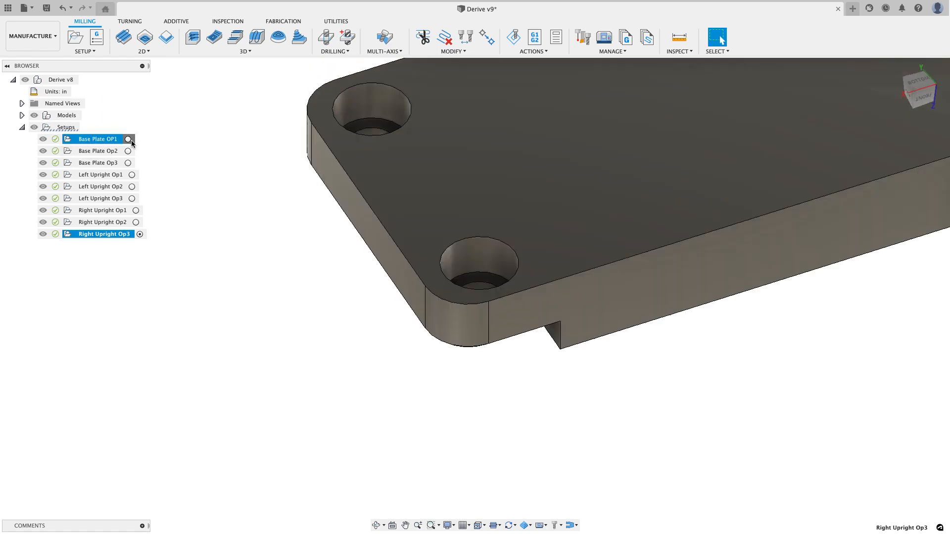
click(128, 151)
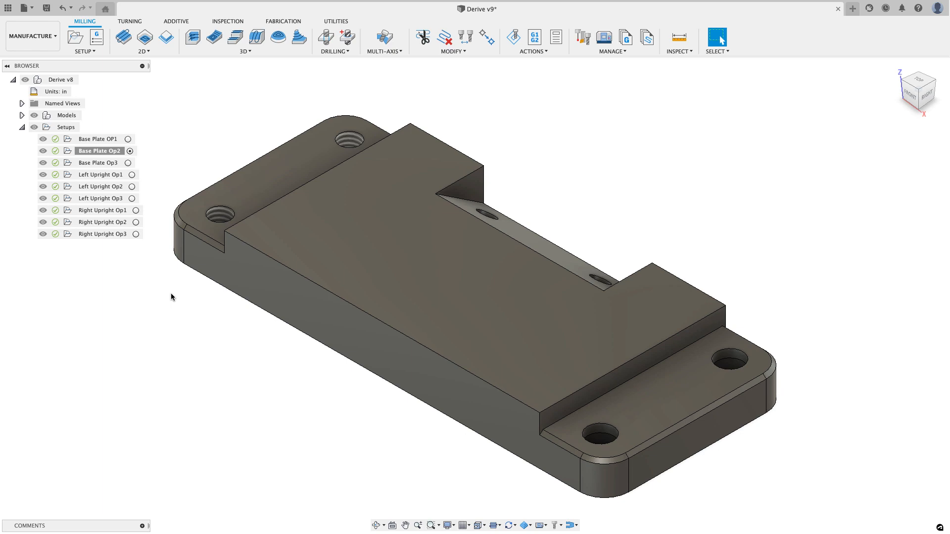
shift+middle_drag(171, 296, 280, 291)
key(Escape)
scroll(336, 368, up, 5)
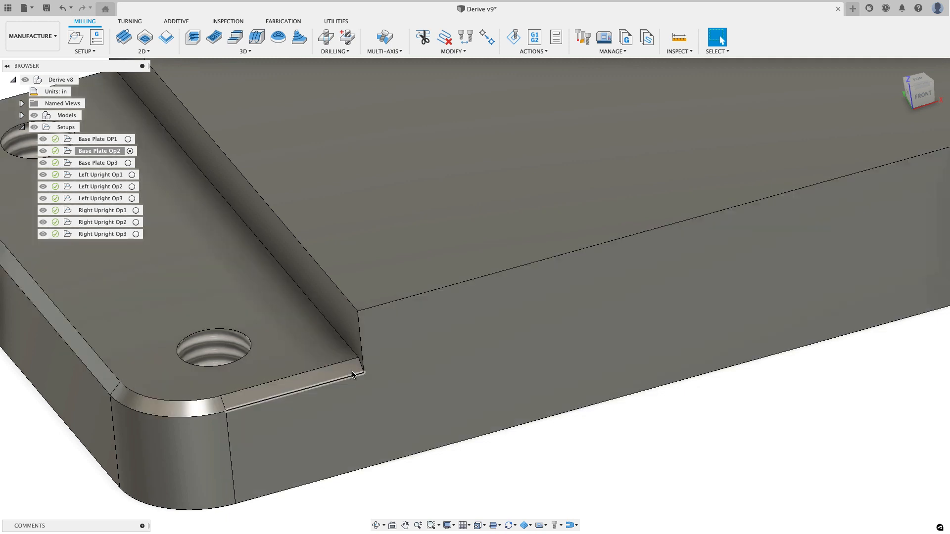
scroll(352, 371, down, 6)
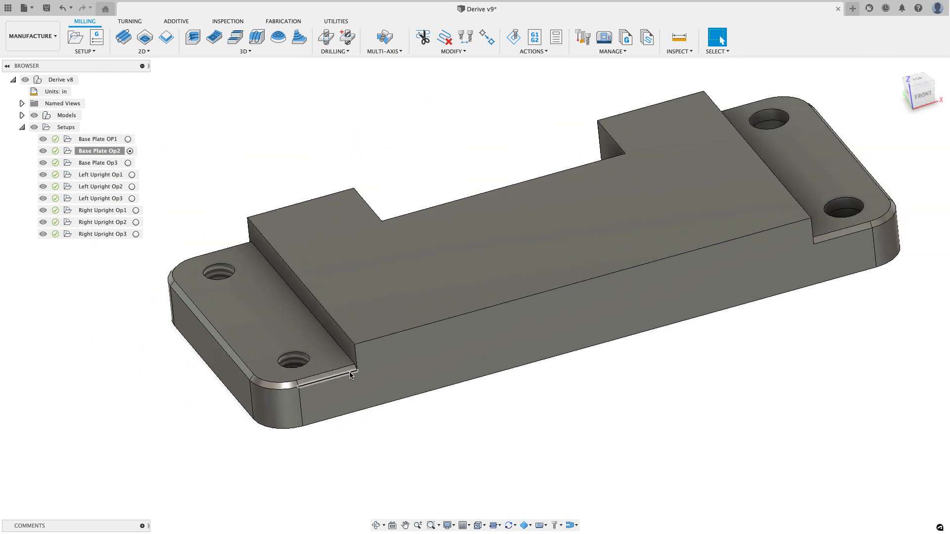
scroll(352, 371, up, 4)
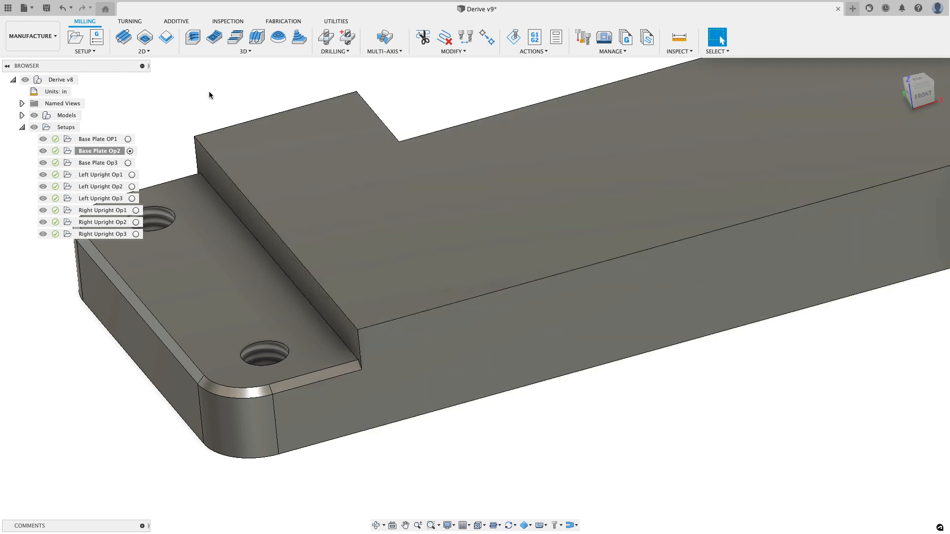
Return to the Design workspace and restore the home view of the full assembly
click(48, 39)
click(45, 60)
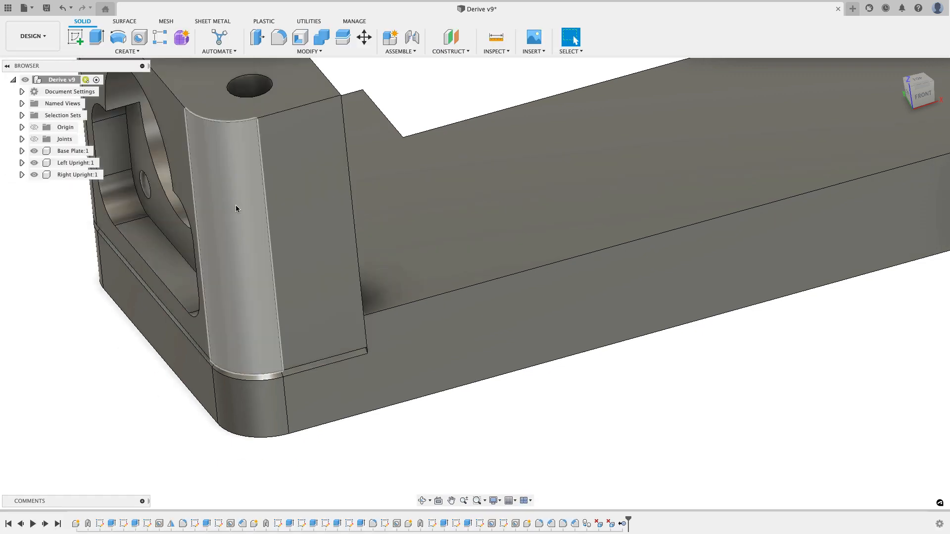
click(897, 67)
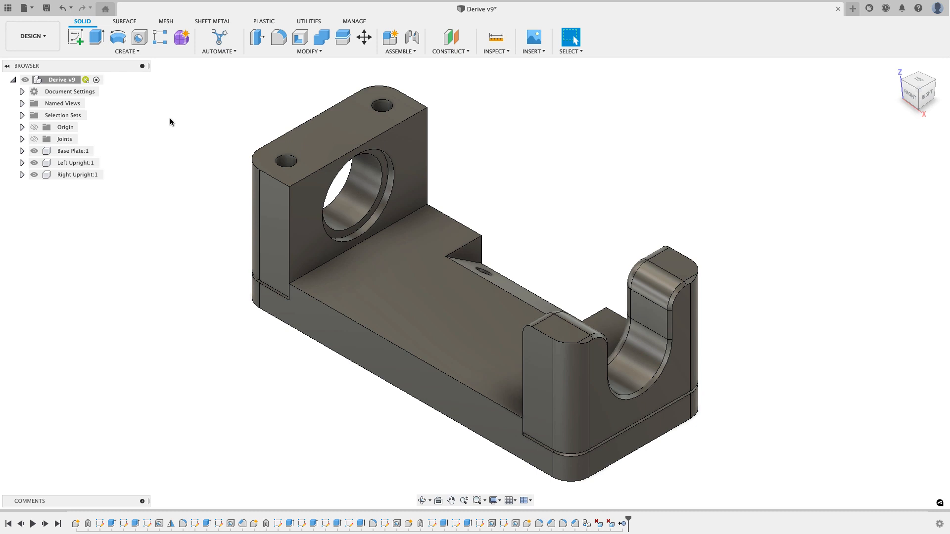
Save the assembly with the version description "User Saved" and derive the Base Plate component into a new design
click(134, 52)
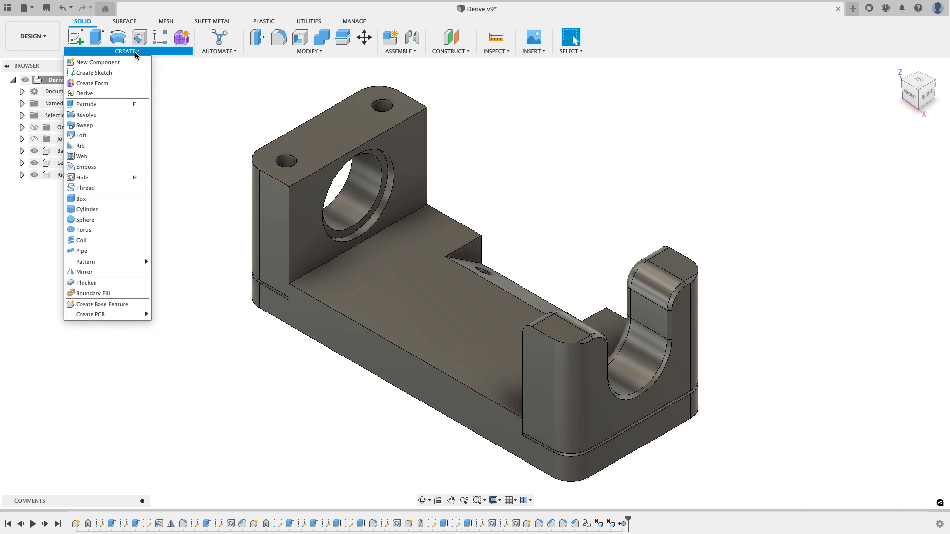
click(117, 92)
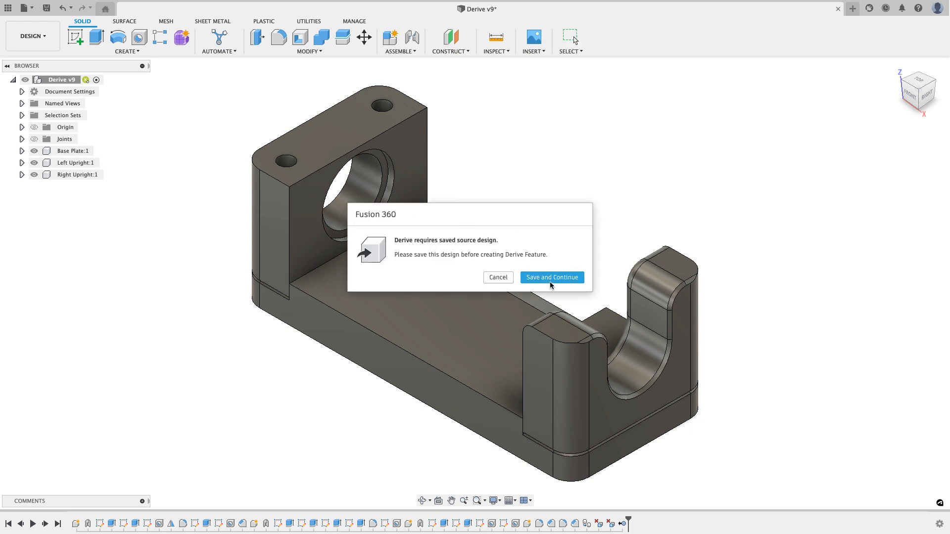
click(552, 278)
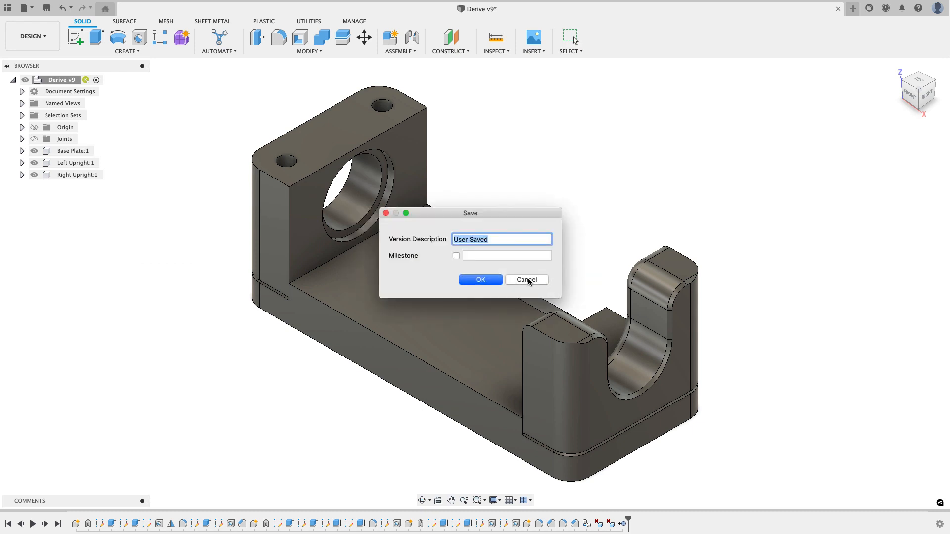
click(479, 280)
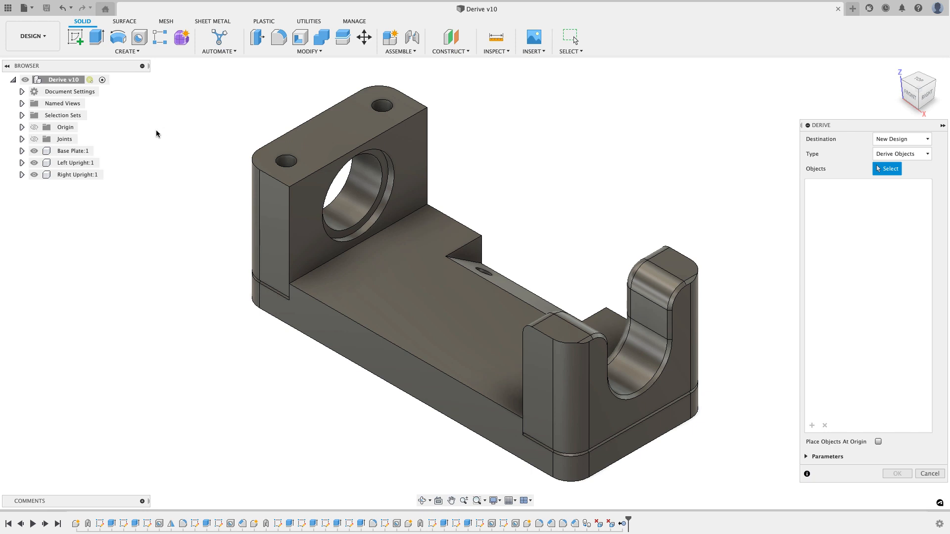
click(76, 151)
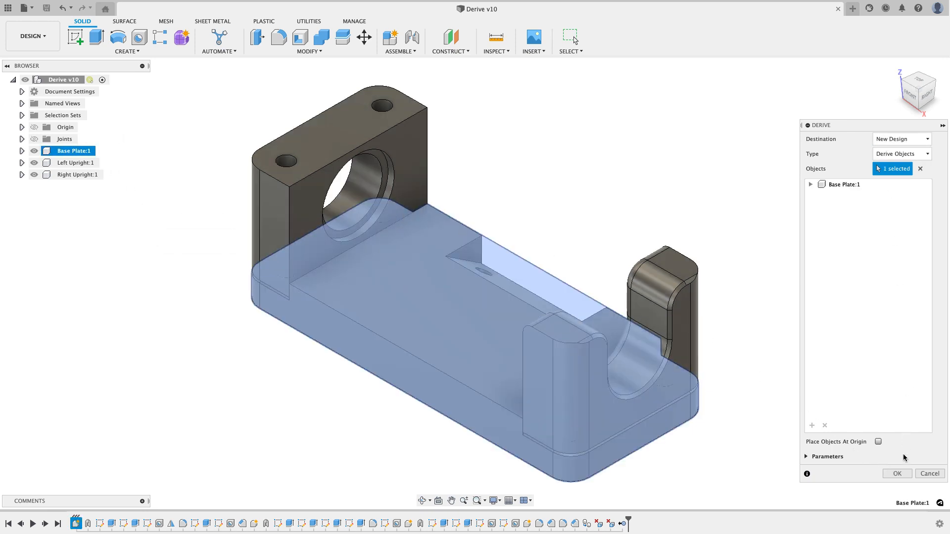
click(897, 474)
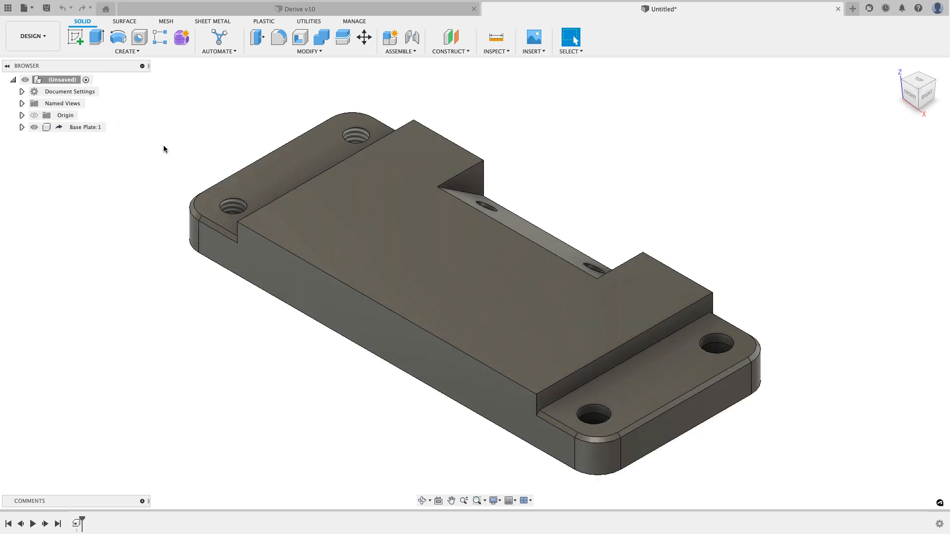
Select the chamfer faces on the front edge, front corner and outer end of the base plate's threaded-hole end
scroll(181, 143, up, 3)
shift+middle_drag(182, 145, 235, 142)
middle_drag(236, 143, 239, 141)
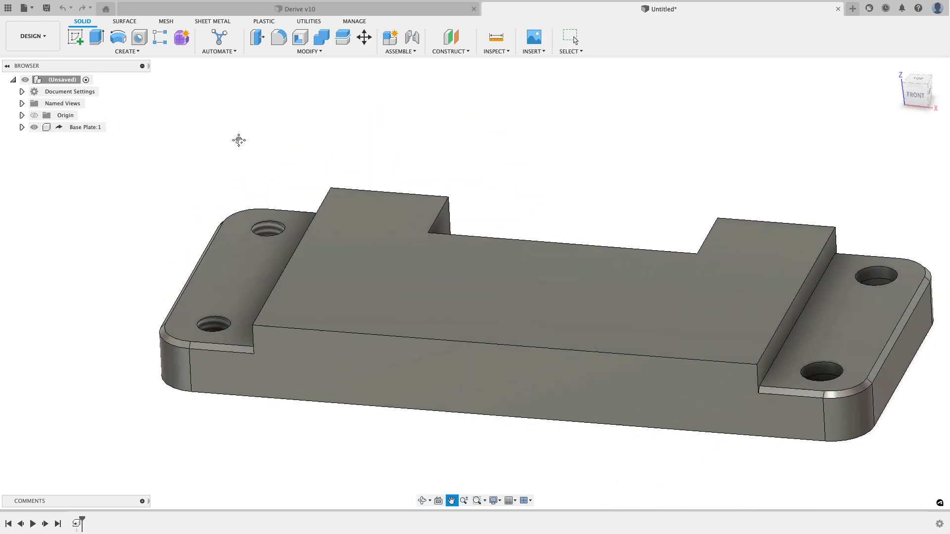
key(Escape)
scroll(278, 341, up, 5)
click(302, 359)
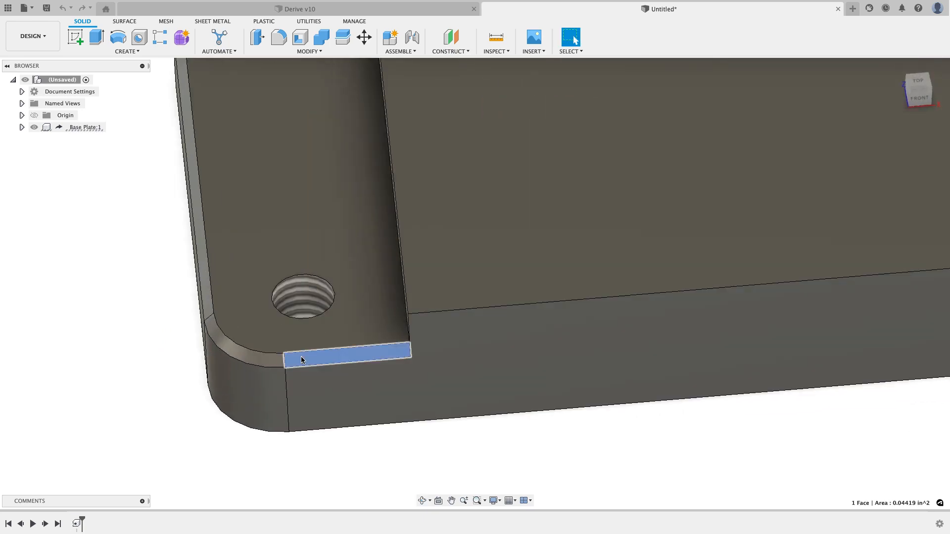
shift+click(273, 359)
shift+click(207, 300)
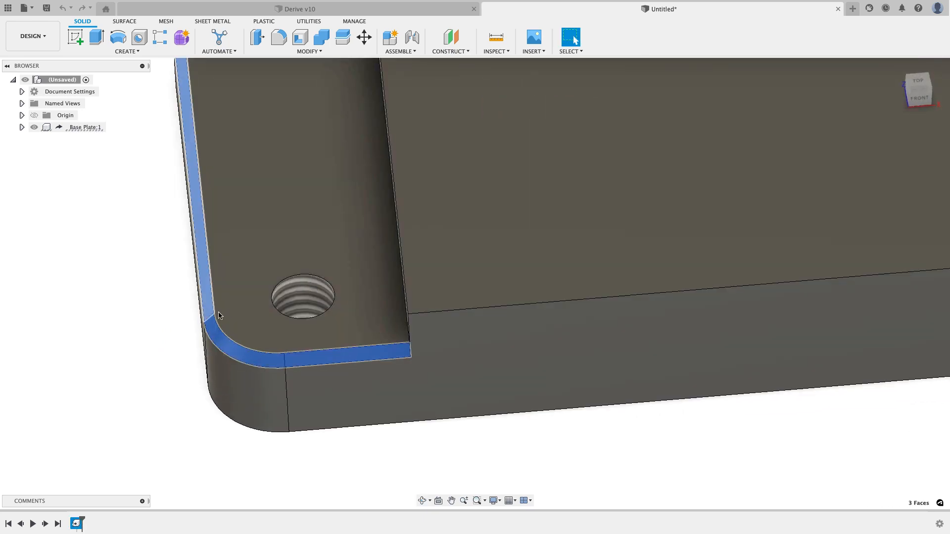
Add the chamfer faces of the back corner and back edge at the threaded-hole end to the selection
scroll(218, 315, down, 5)
shift+middle_drag(219, 315, 215, 248)
scroll(238, 220, up, 8)
shift+click(241, 215)
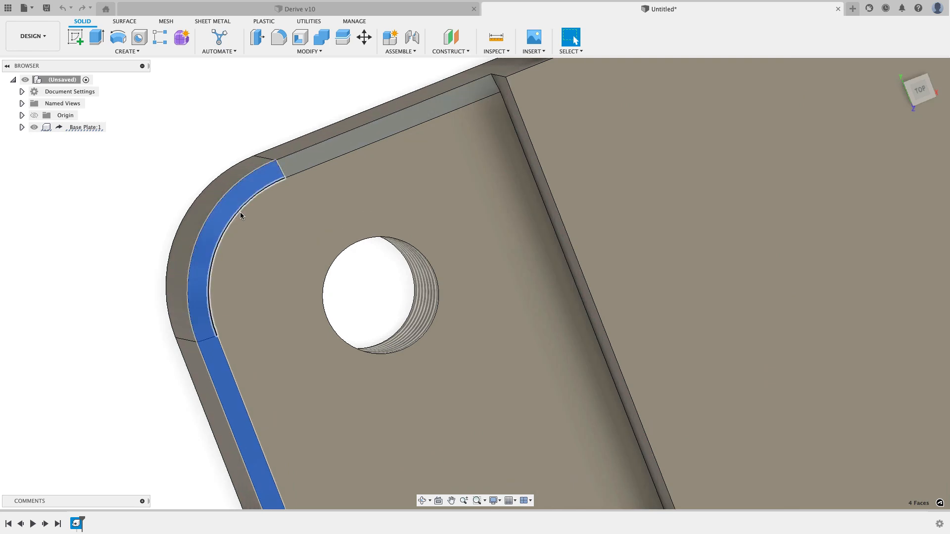
shift+click(297, 165)
Add the chamfer faces of the back edge, back corner and outer end at the base plate's plain-hole end to the selection
scroll(303, 222, down, 6)
middle_drag(346, 280, 156, 391)
scroll(425, 194, up, 5)
shift+click(335, 174)
shift+click(373, 170)
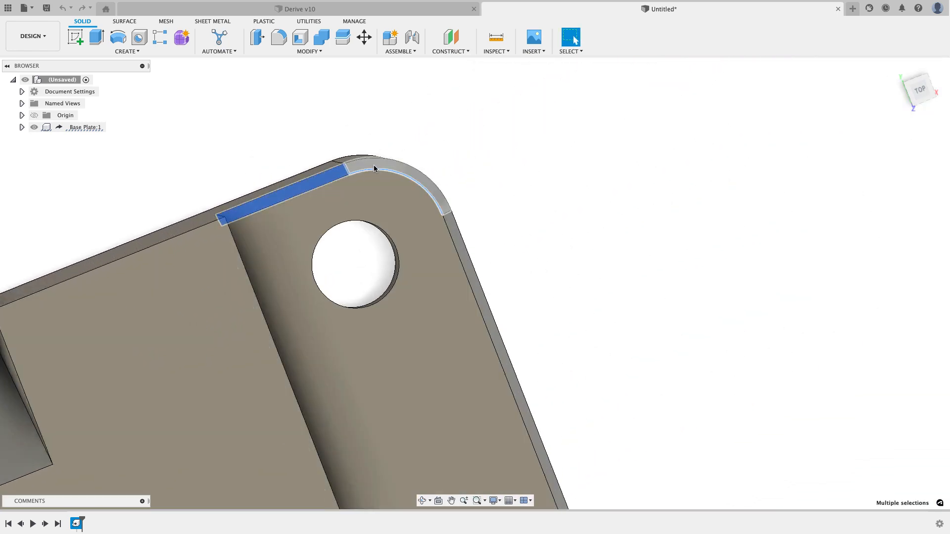
shift+click(379, 166)
shift+click(465, 241)
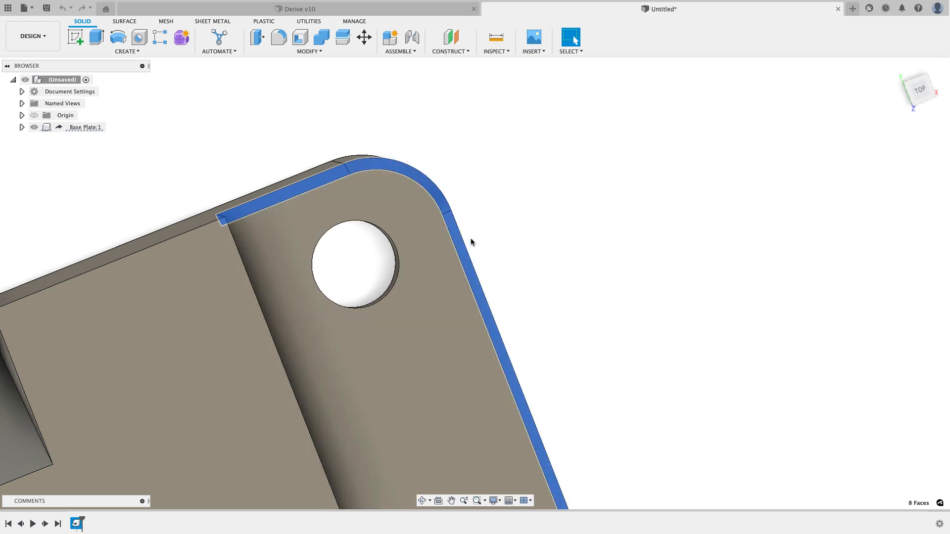
Add the front corner and front edge chamfer faces at the same end, delete all selected chamfers and restore the home view
scroll(562, 335, down, 5)
shift+middle_drag(562, 335, 554, 316)
scroll(526, 335, up, 6)
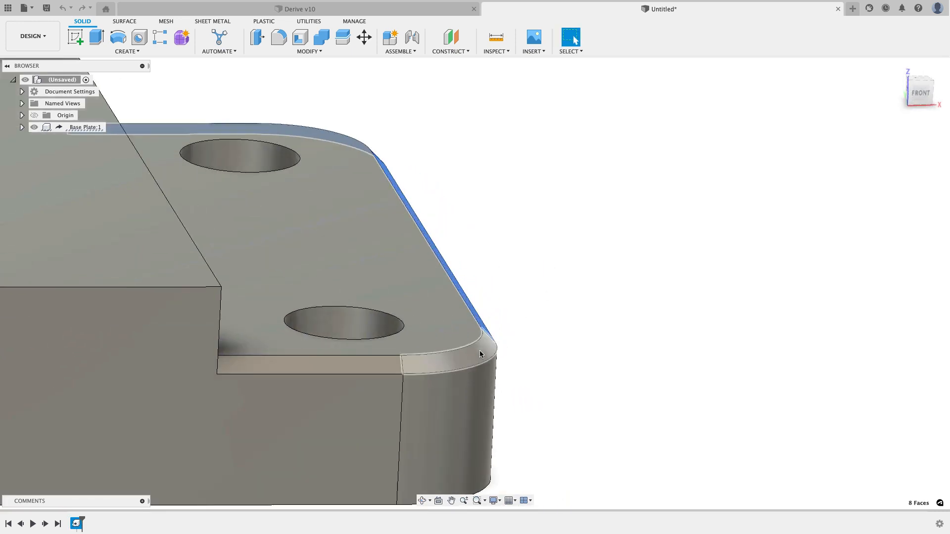
shift+click(480, 354)
shift+click(389, 372)
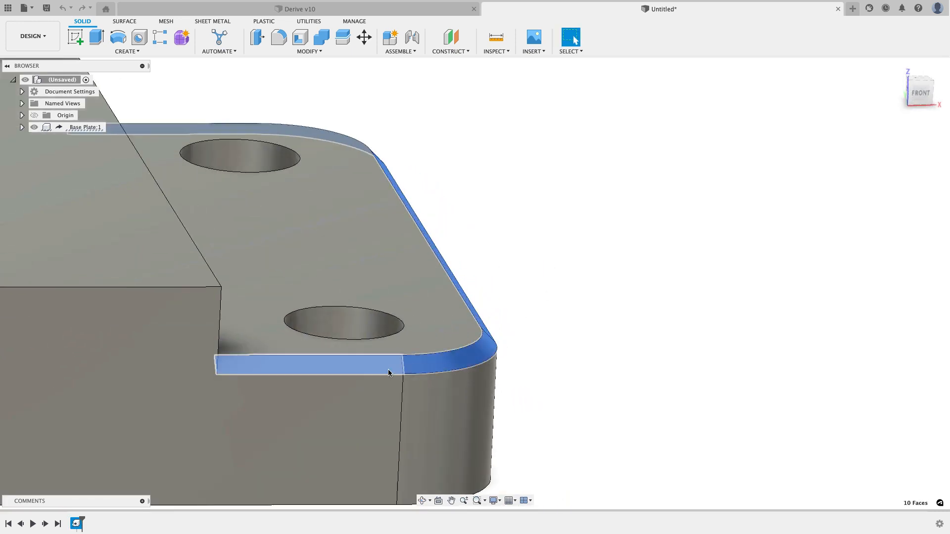
key(Delete)
scroll(693, 292, down, 4)
shift+middle_drag(733, 242, 717, 264)
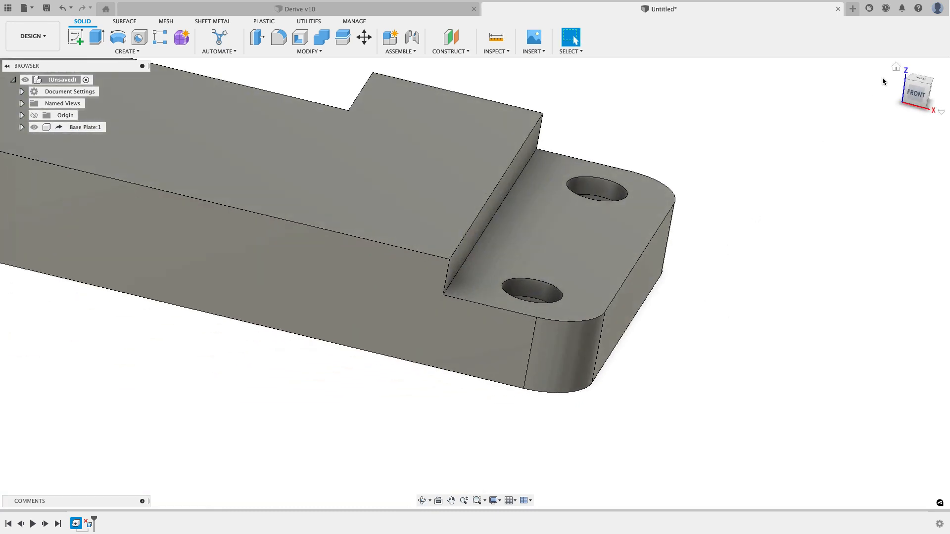
click(896, 66)
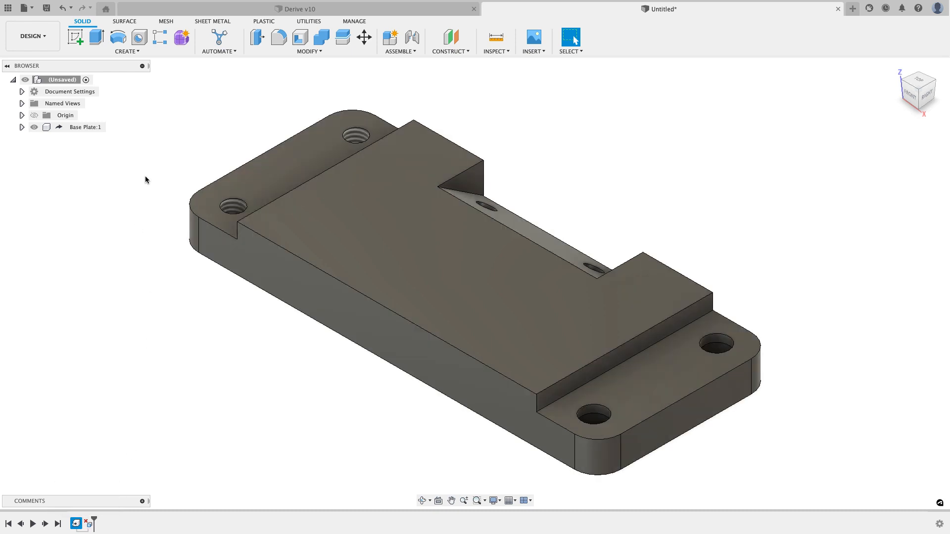
Compare the base plate in the original assembly with the modified derived base plate
click(344, 10)
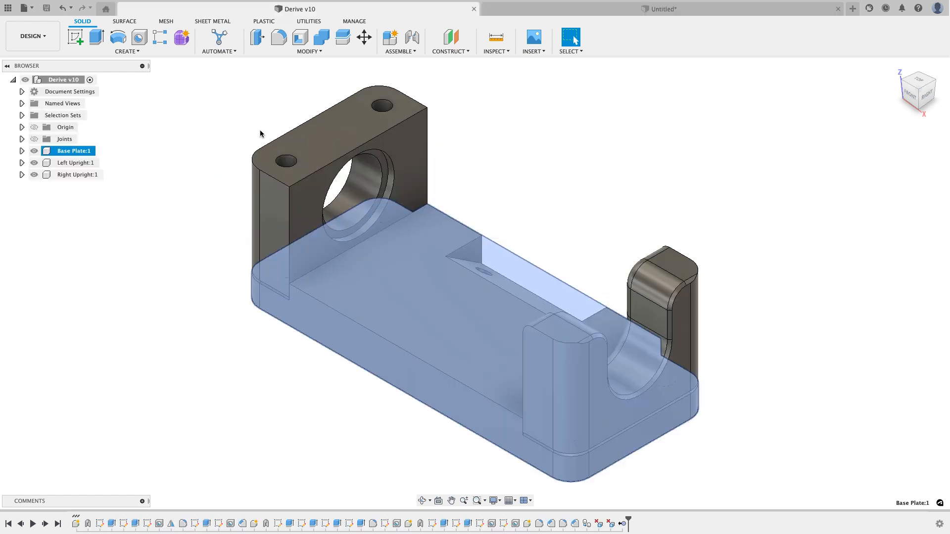
click(192, 120)
scroll(528, 435, up, 3)
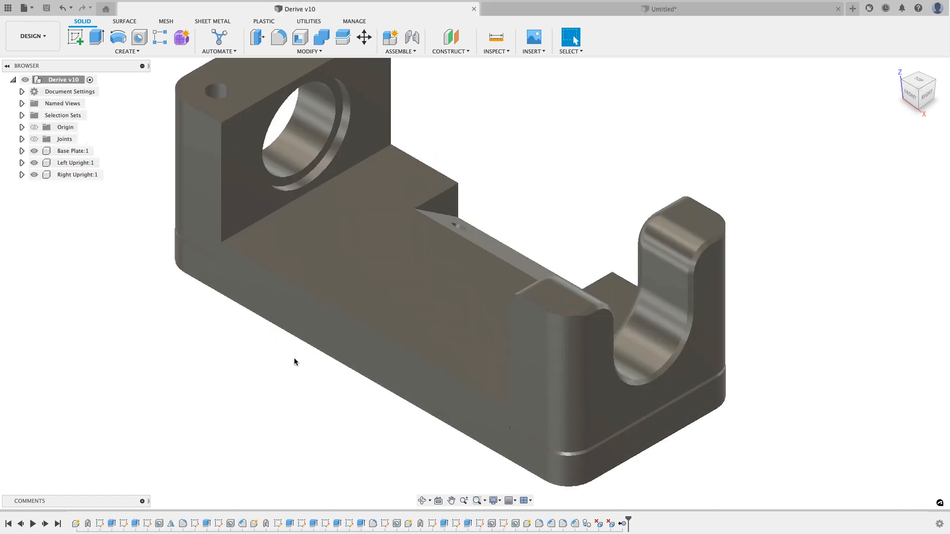
scroll(294, 361, down, 2)
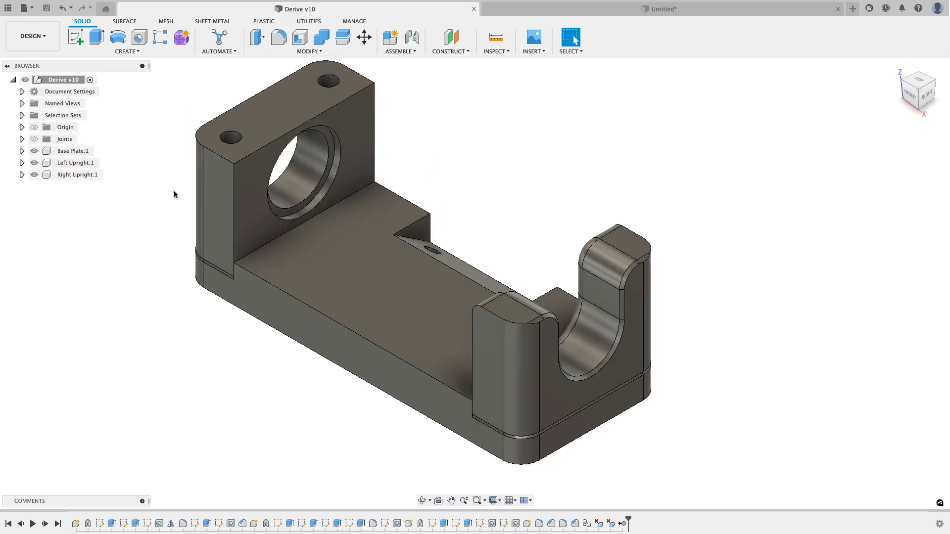
click(622, 13)
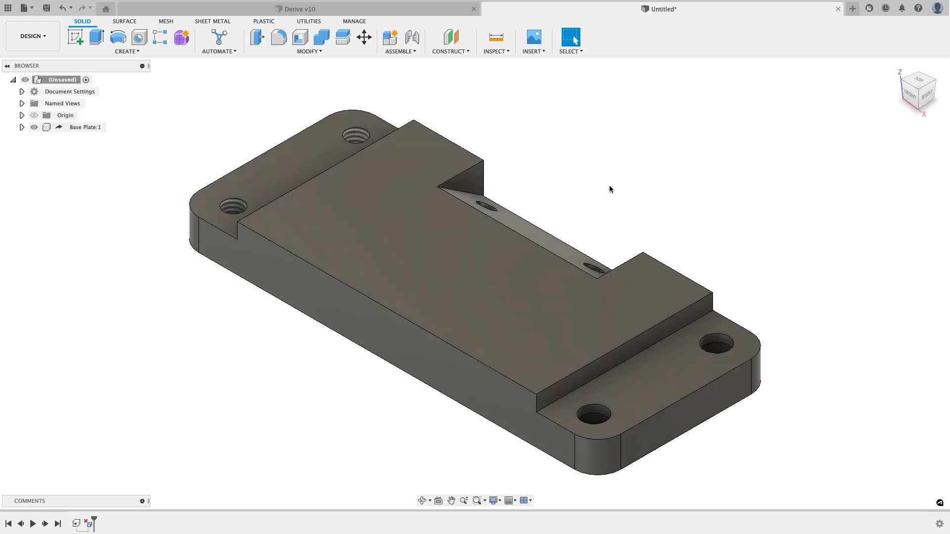
Return to the original assembly and activate the Base Plate component
click(301, 10)
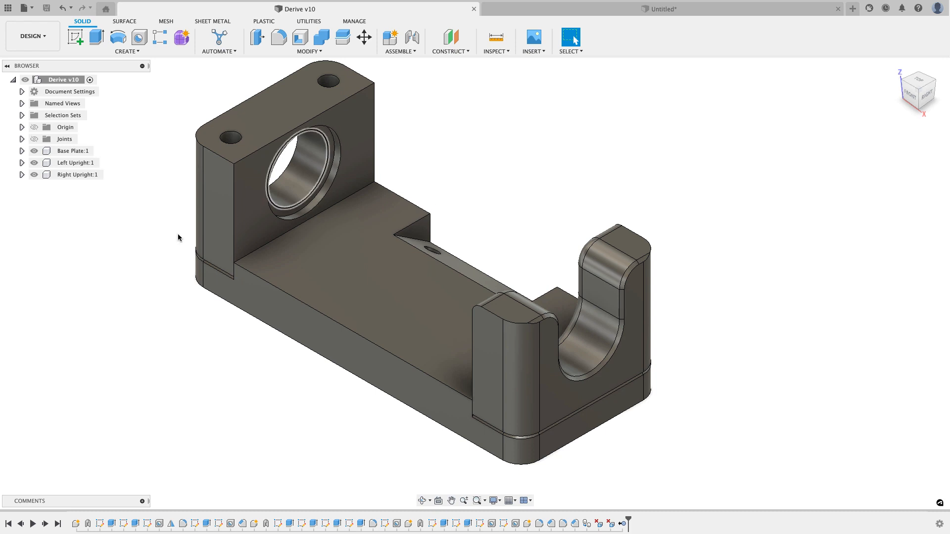
click(84, 150)
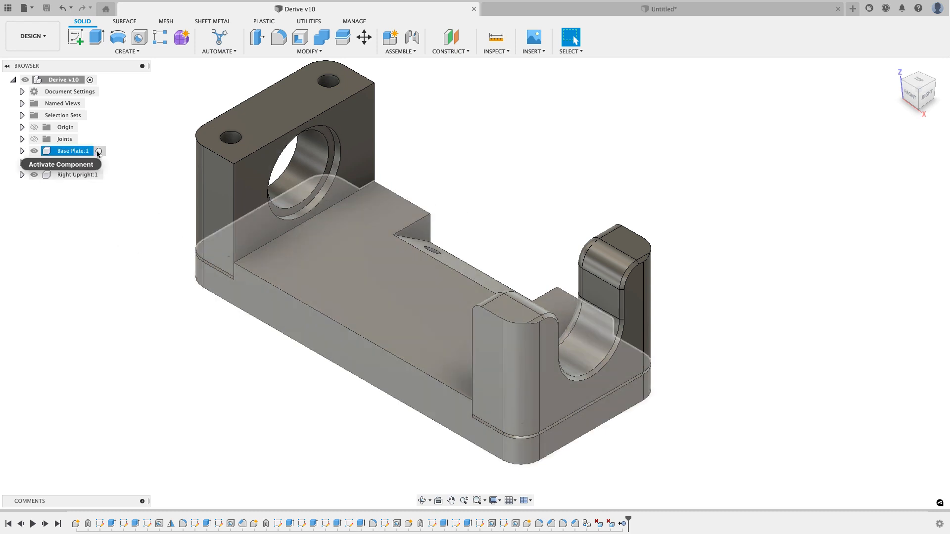
click(98, 151)
click(153, 295)
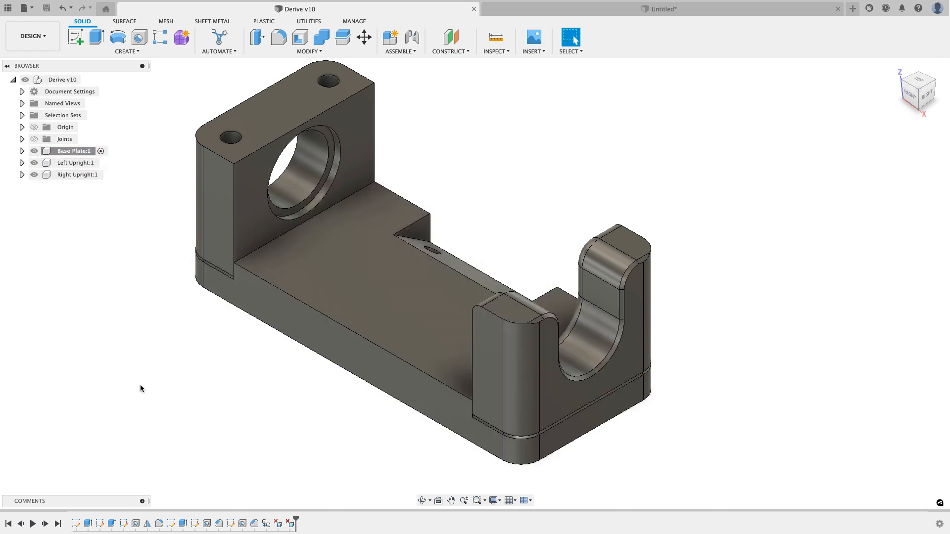
Set the rectangle's length to 8 in in the base plate's first sketch, finish the sketch and restore the home view
right_click(76, 526)
click(109, 427)
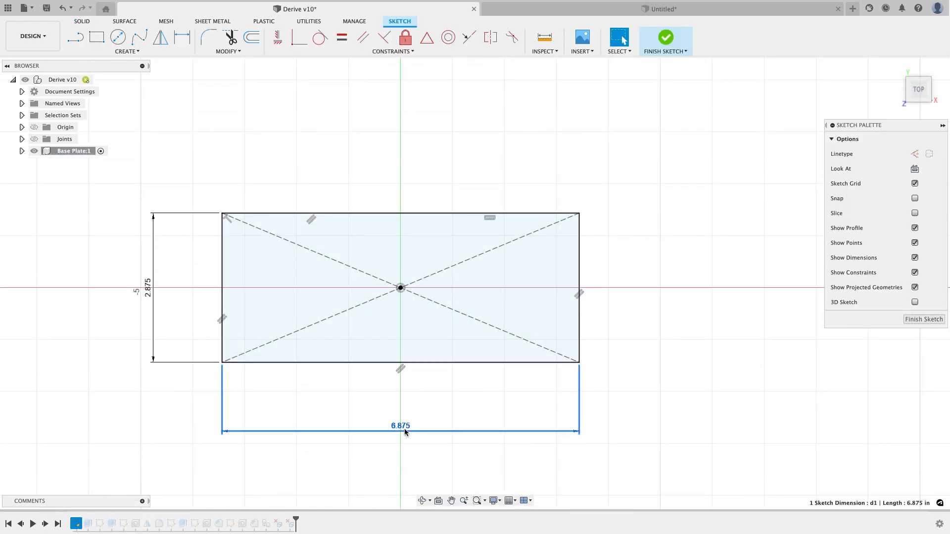
double_click(405, 432)
text(8)
key(Return)
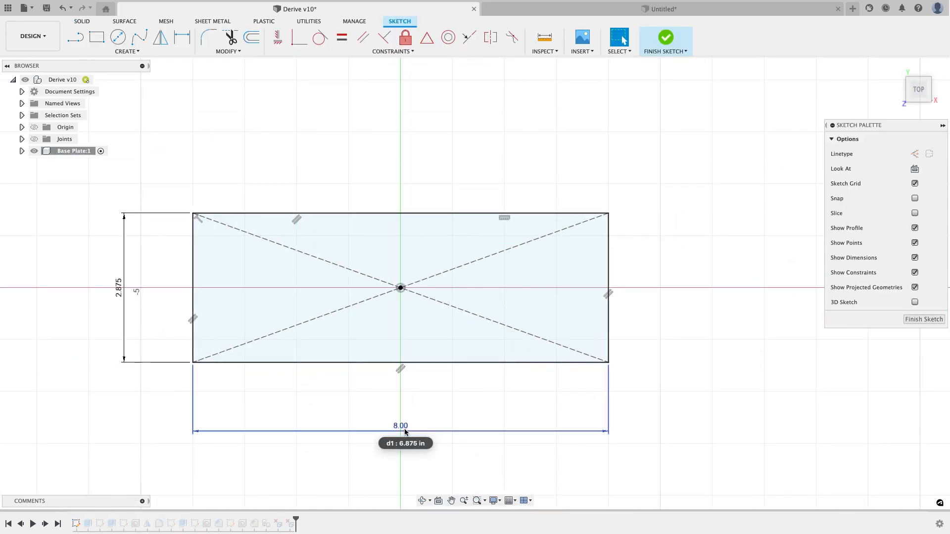
click(924, 320)
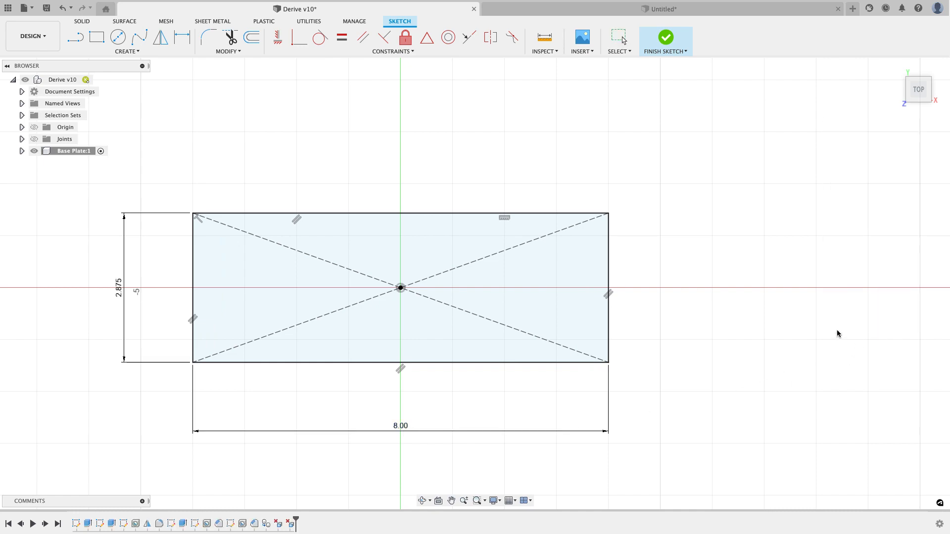
click(896, 67)
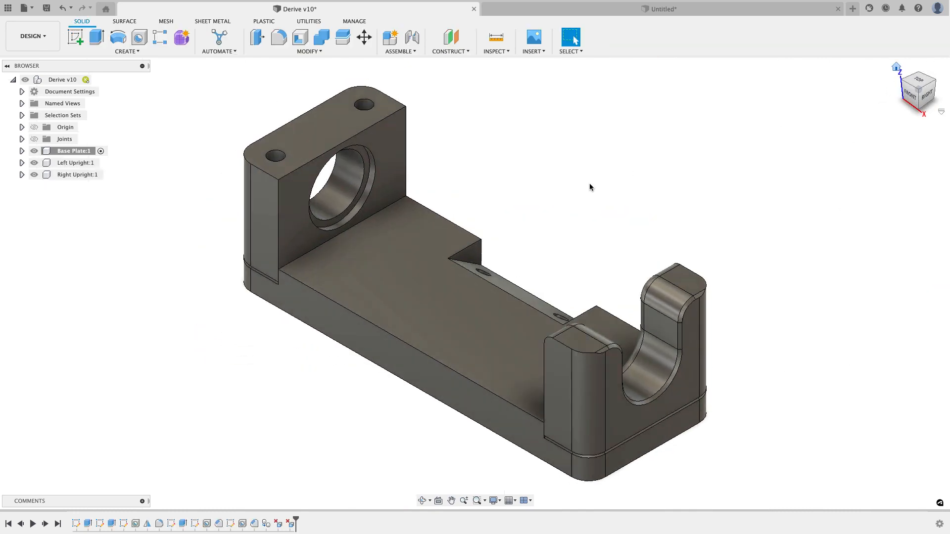
Save the assembly with the version description "User Saved" and try to update the derived base plate design to the latest version
click(47, 8)
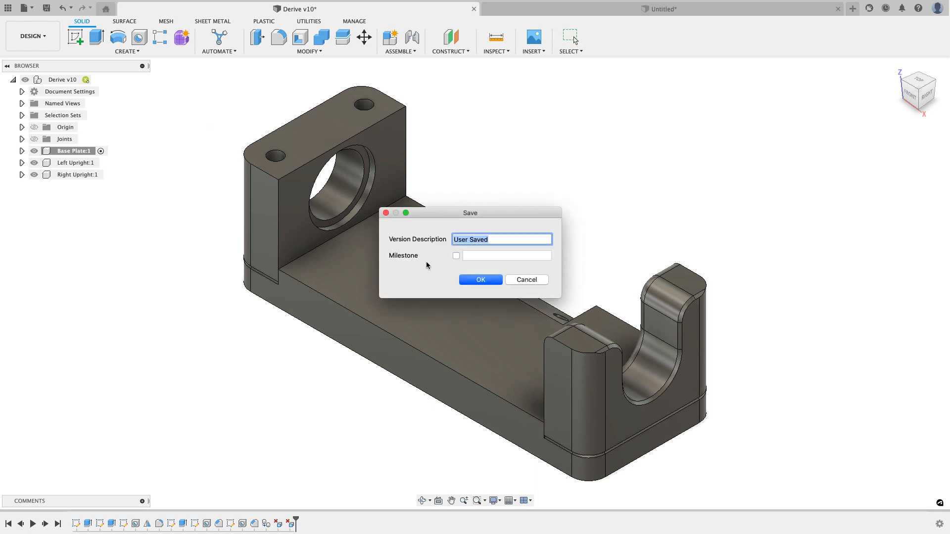
click(493, 280)
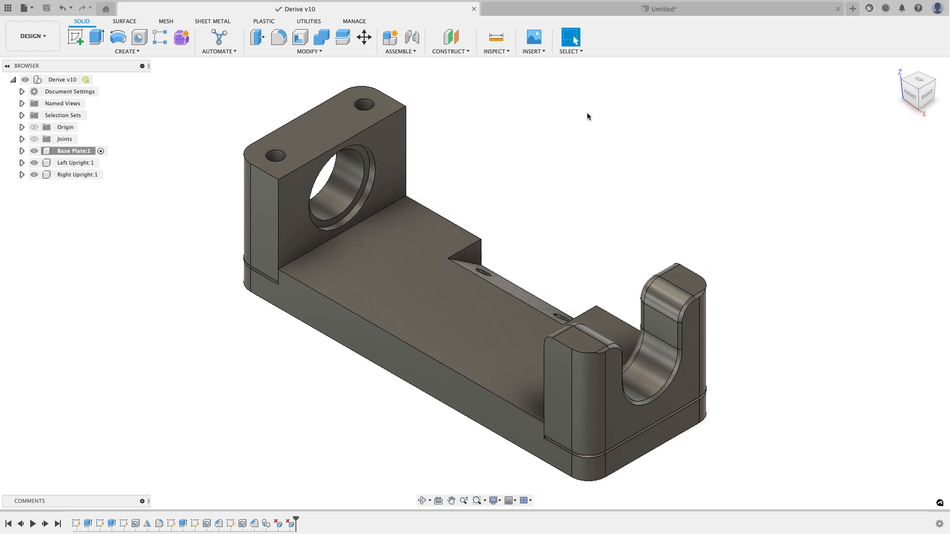
click(604, 8)
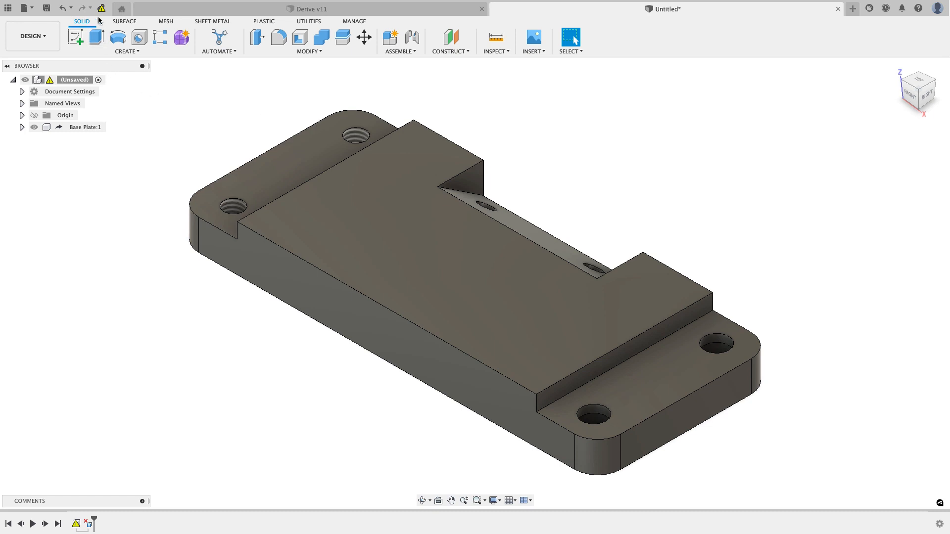
click(101, 9)
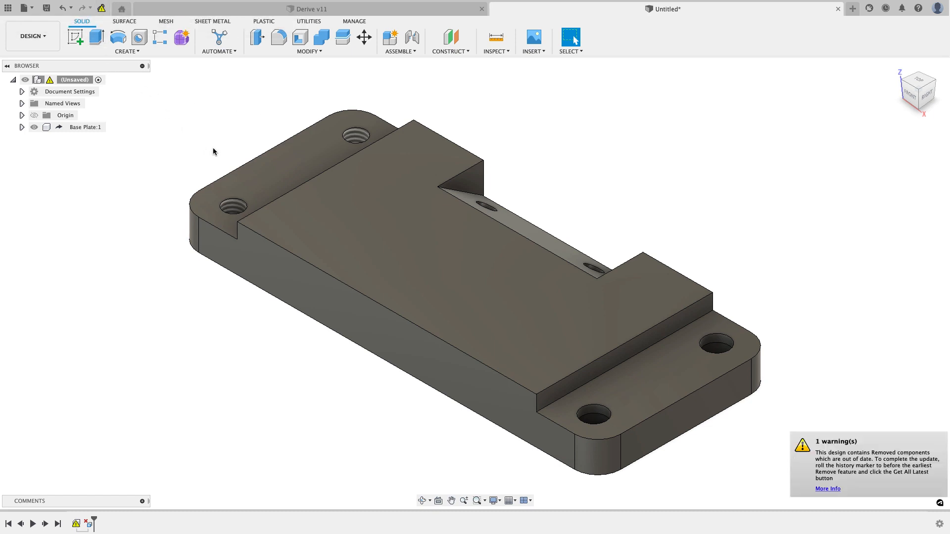